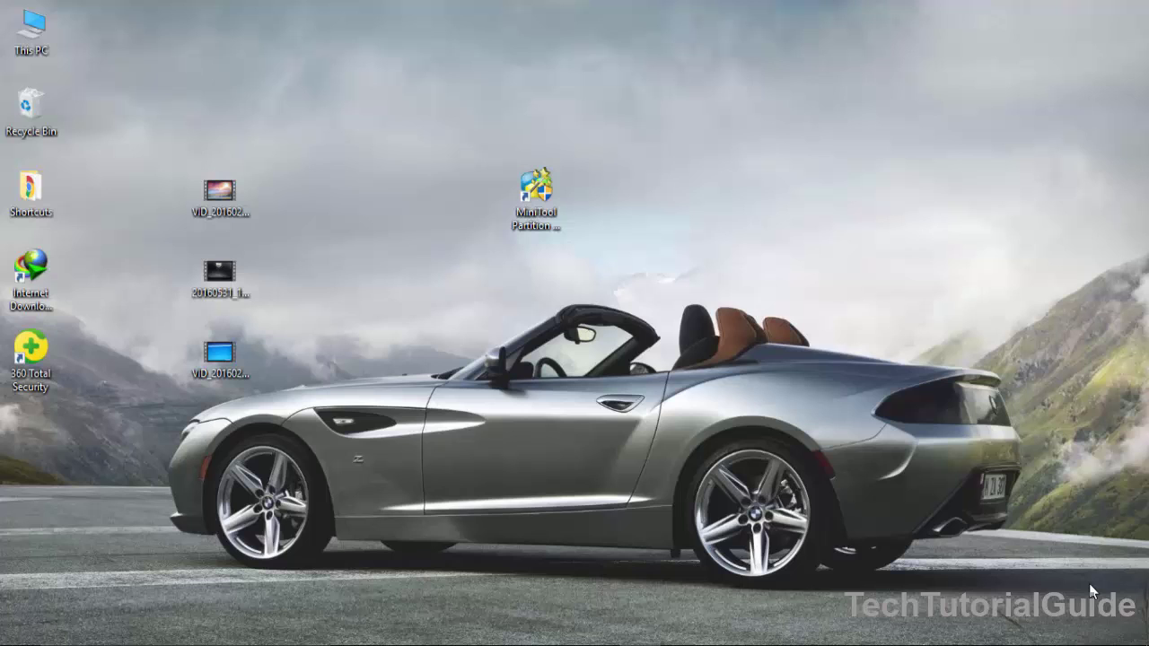
Step: Open File Explorer at This PC with Win+E
{"action": "key", "text": "super+e"}
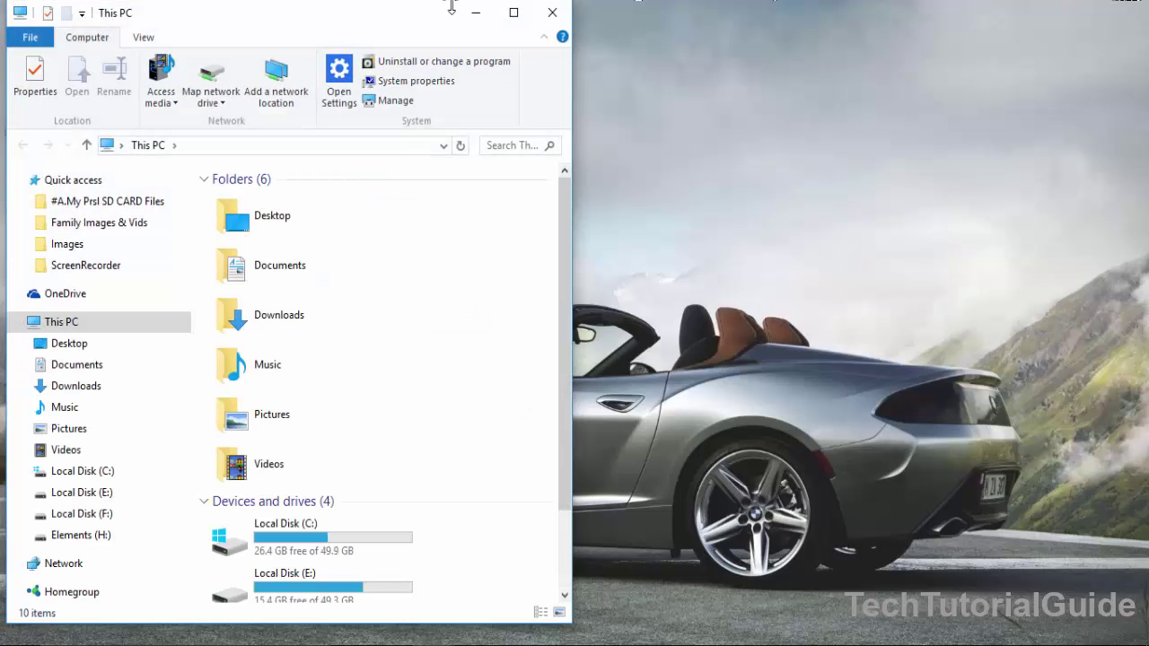
Step: Maximize This PC and check its drives, including Local Disk (F:) and Elements (H:)
{"action": "left_click", "coordinate": [513, 12]}
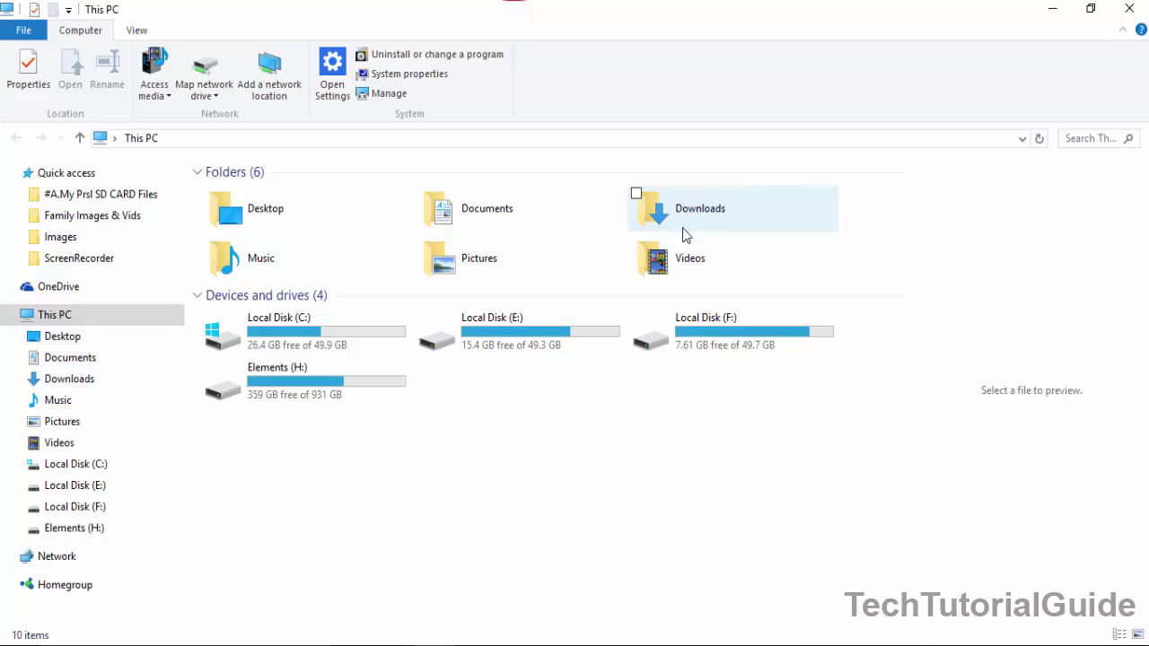
{"action": "mouse_move", "coordinate": [628, 350]}
{"action": "left_mouse_down"}
{"action": "mouse_move", "coordinate": [402, 352]}
{"action": "mouse_move", "coordinate": [701, 359]}
{"action": "left_mouse_up"}
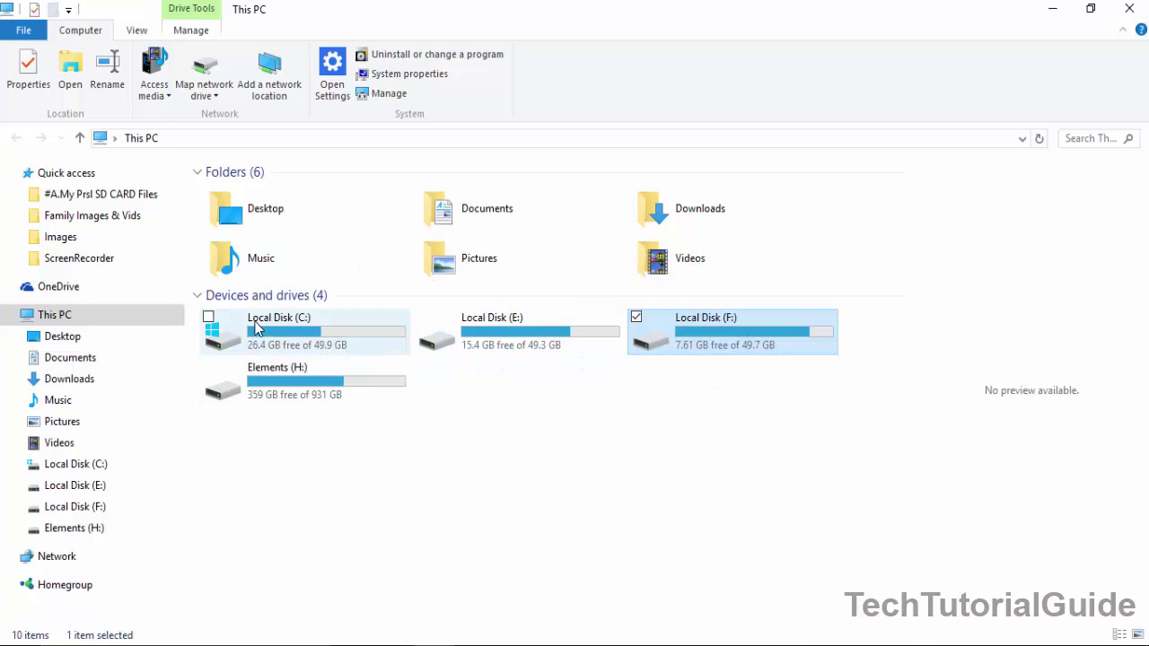
{"action": "left_click", "coordinate": [511, 401]}
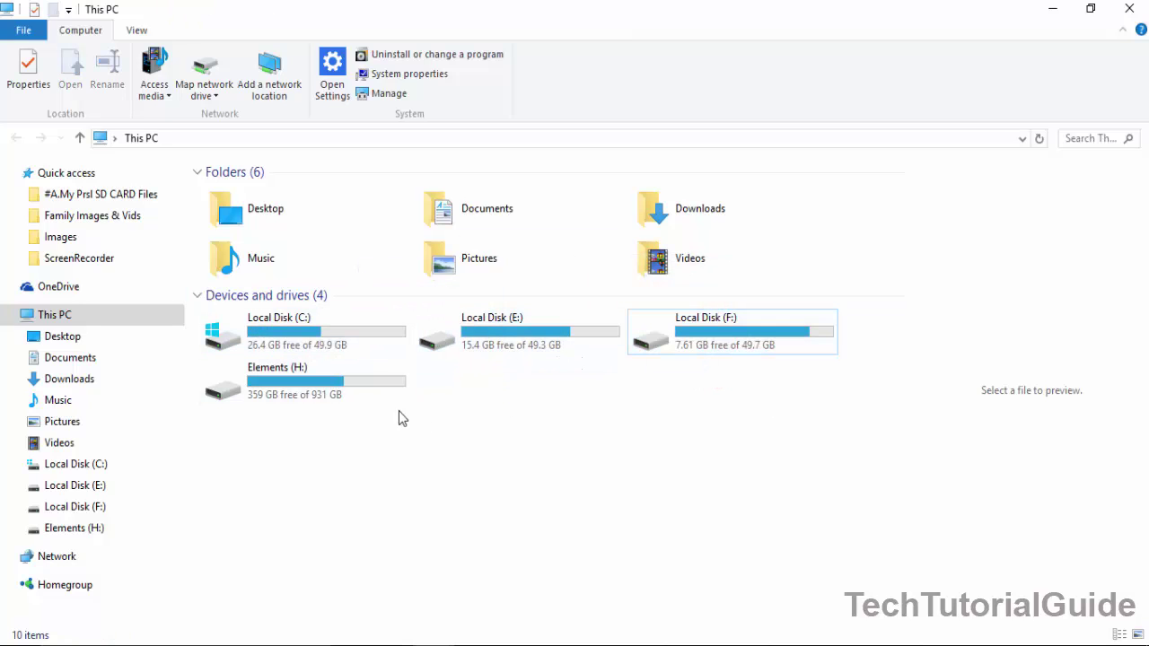
{"action": "left_click", "coordinate": [381, 395]}
{"action": "left_click", "coordinate": [624, 461]}
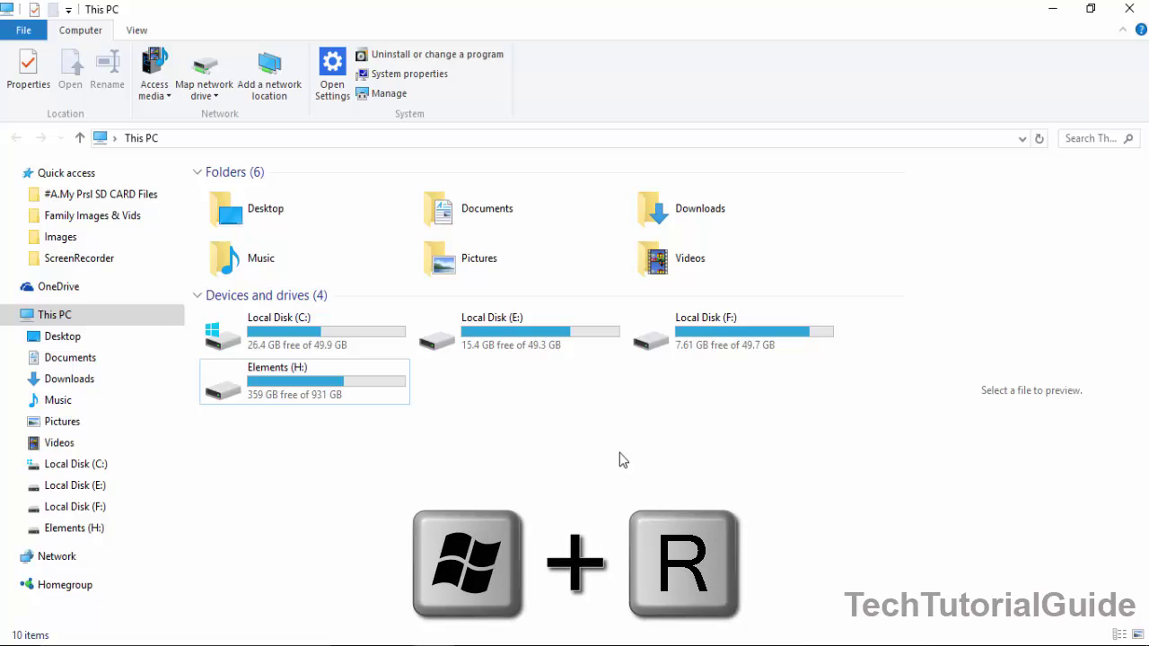
Step: Launch Disk Management by running diskmgmt.msc from the Run dialog
{"action": "key", "text": "super+r"}
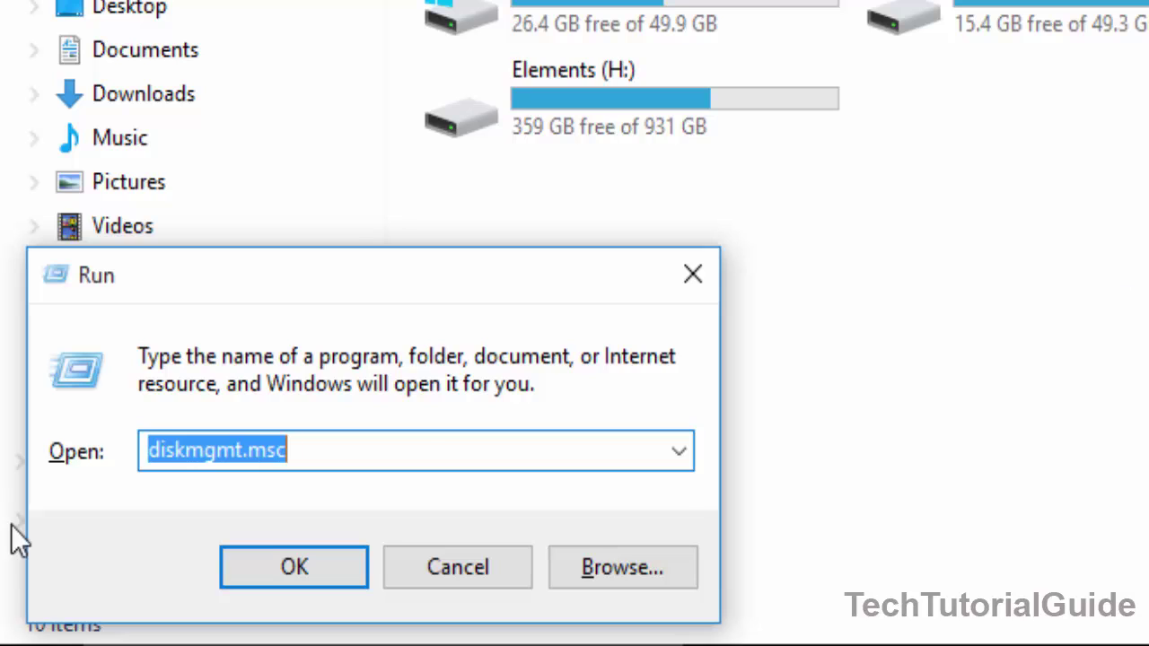
{"action": "left_click", "coordinate": [422, 448]}
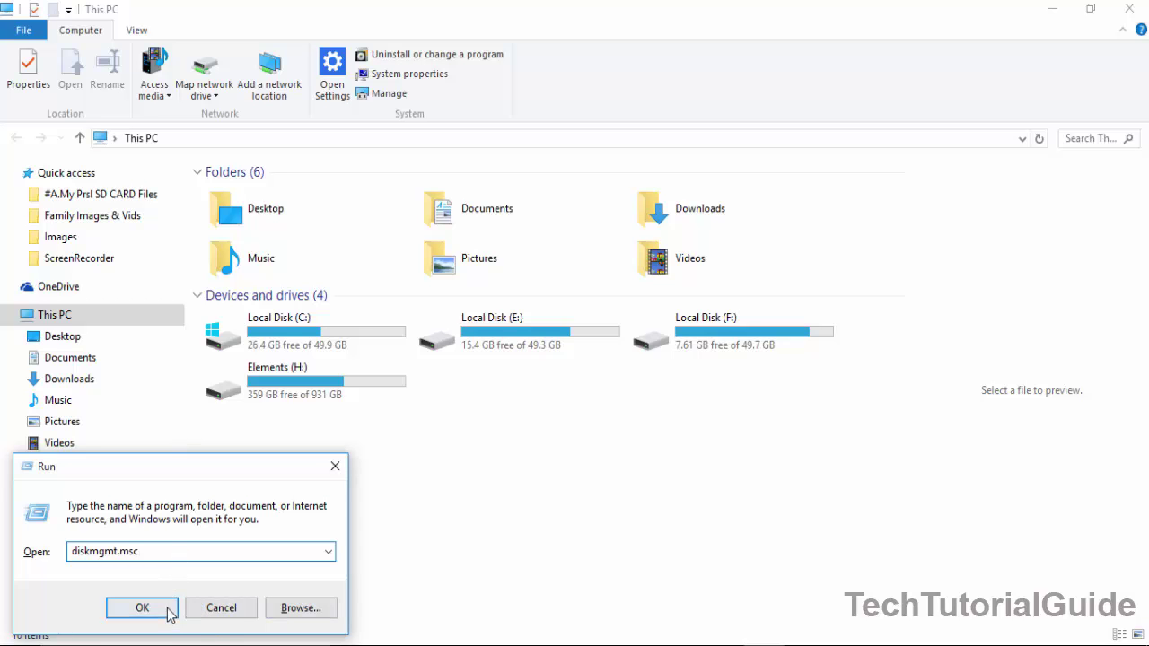
{"action": "left_click", "coordinate": [221, 607]}
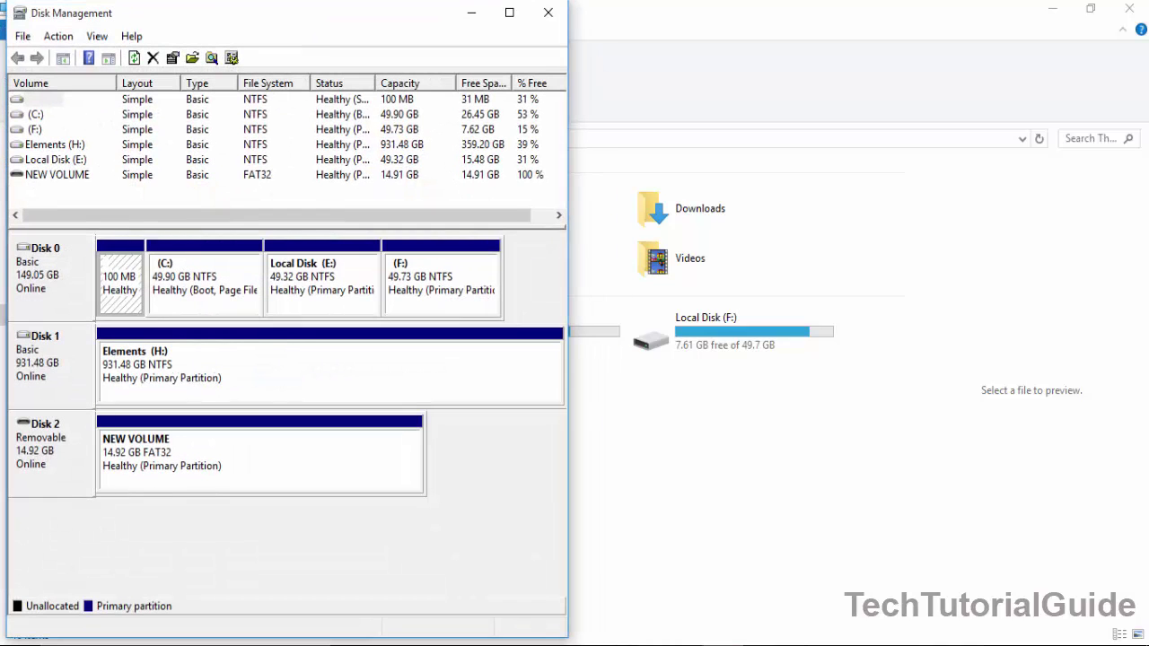
Step: Maximize Disk Management and compare Disk 2's unlettered NEW VOLUME against This PC
{"action": "left_click", "coordinate": [509, 12]}
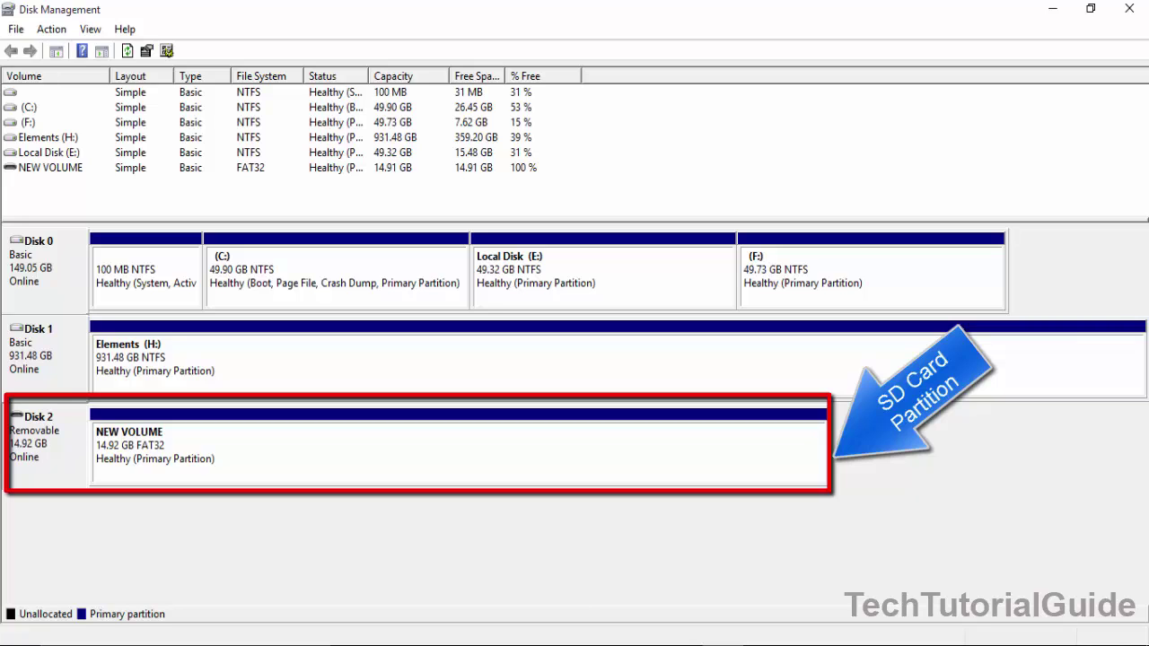
{"action": "left_click", "coordinate": [466, 523]}
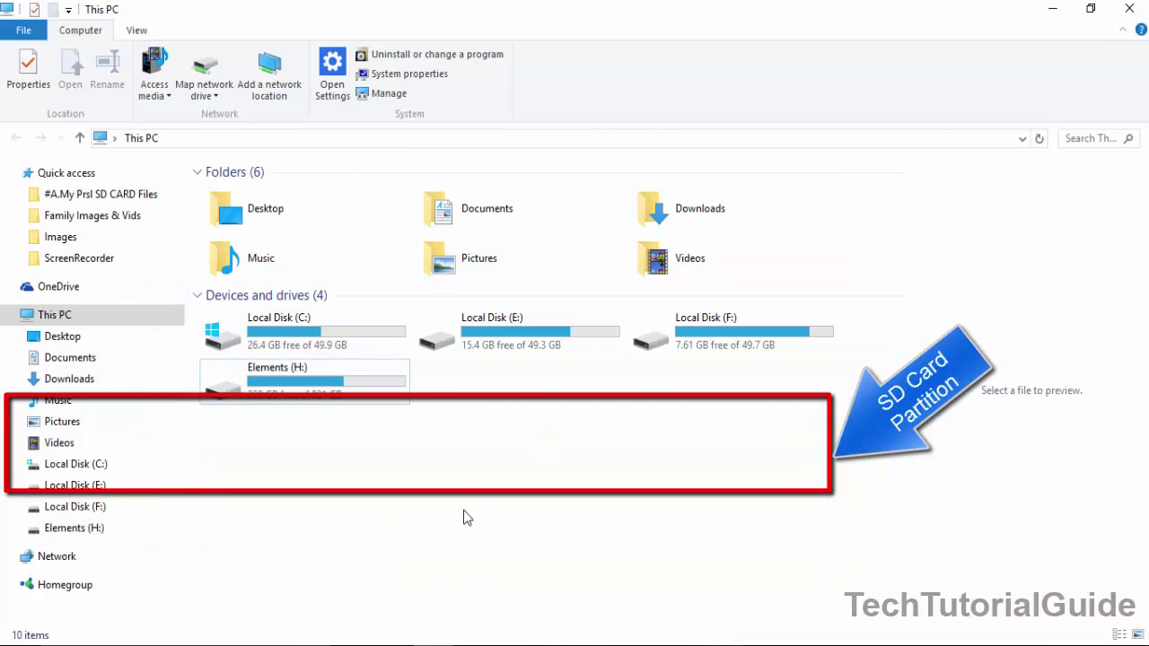
{"action": "left_click", "coordinate": [1066, 5]}
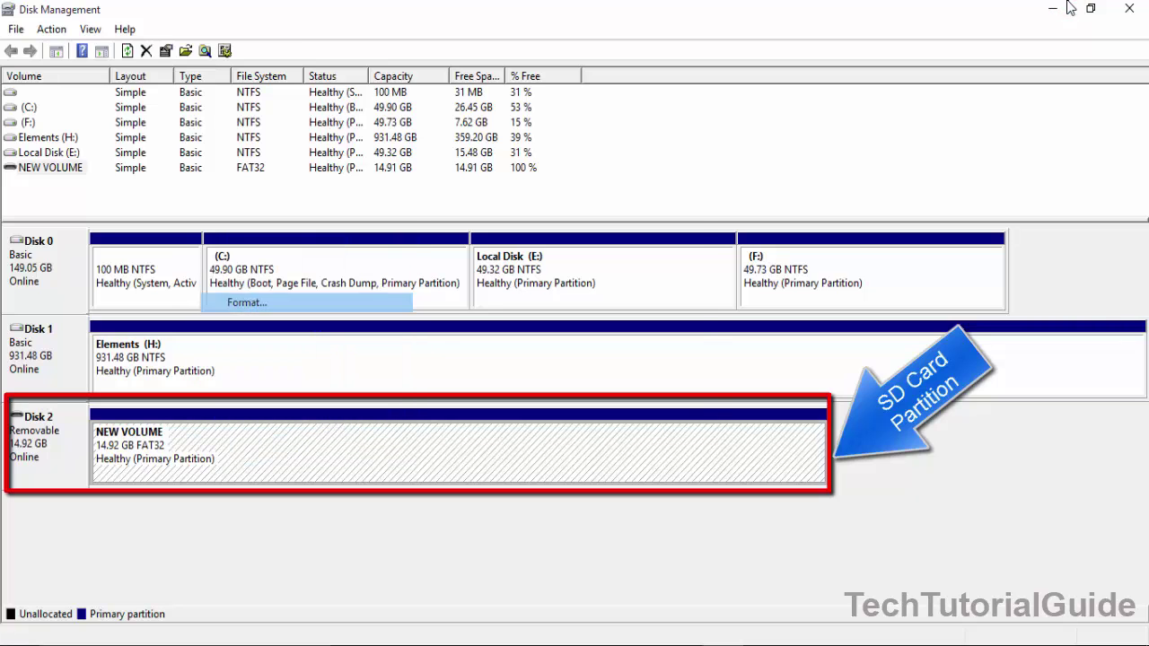
Step: Review the format's file system and allocation unit choices, keeping the Default allocation size
{"action": "key", "text": "Tab"}
{"action": "key", "text": "alt+Down"}
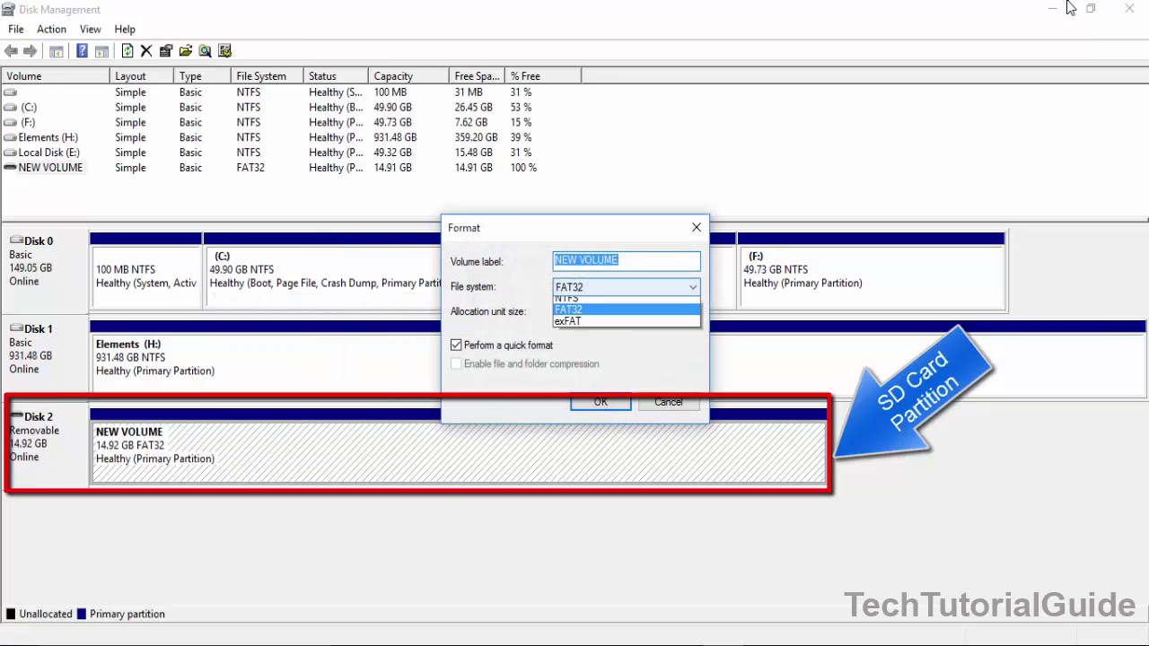
{"action": "key", "text": "Escape"}
{"action": "key", "text": "Tab"}
{"action": "key", "text": "alt+Down"}
{"action": "key", "text": "Escape"}
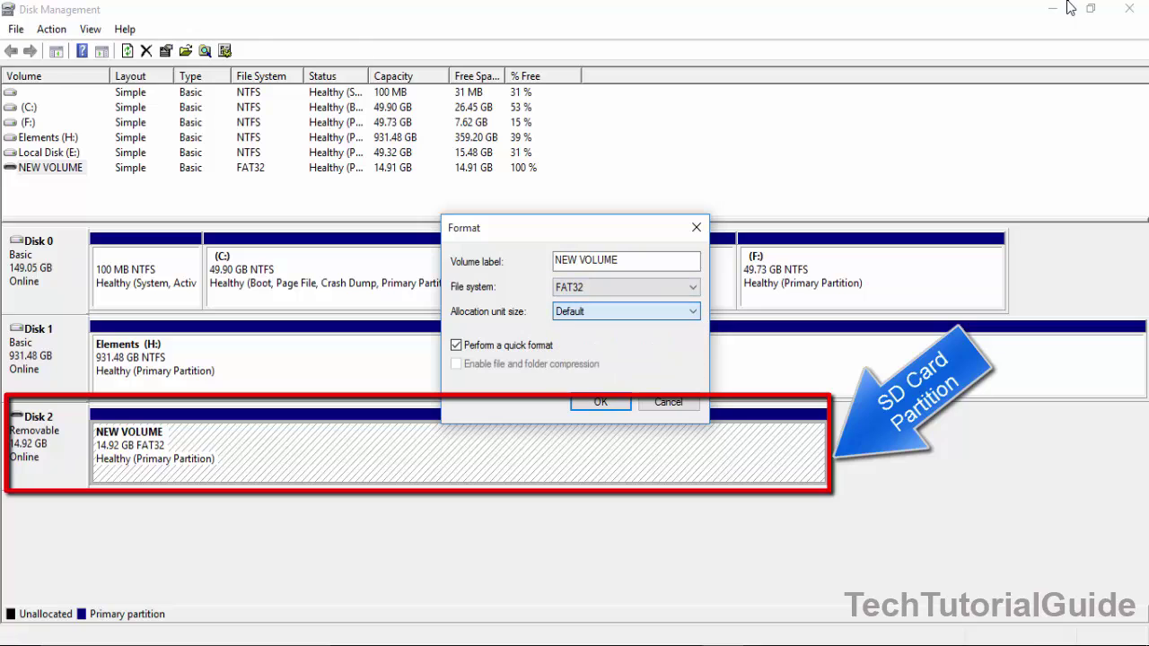
{"action": "key", "text": "shift+Tab"}
{"action": "key", "text": "shift+Tab"}
{"action": "key", "text": "shift+Tab"}
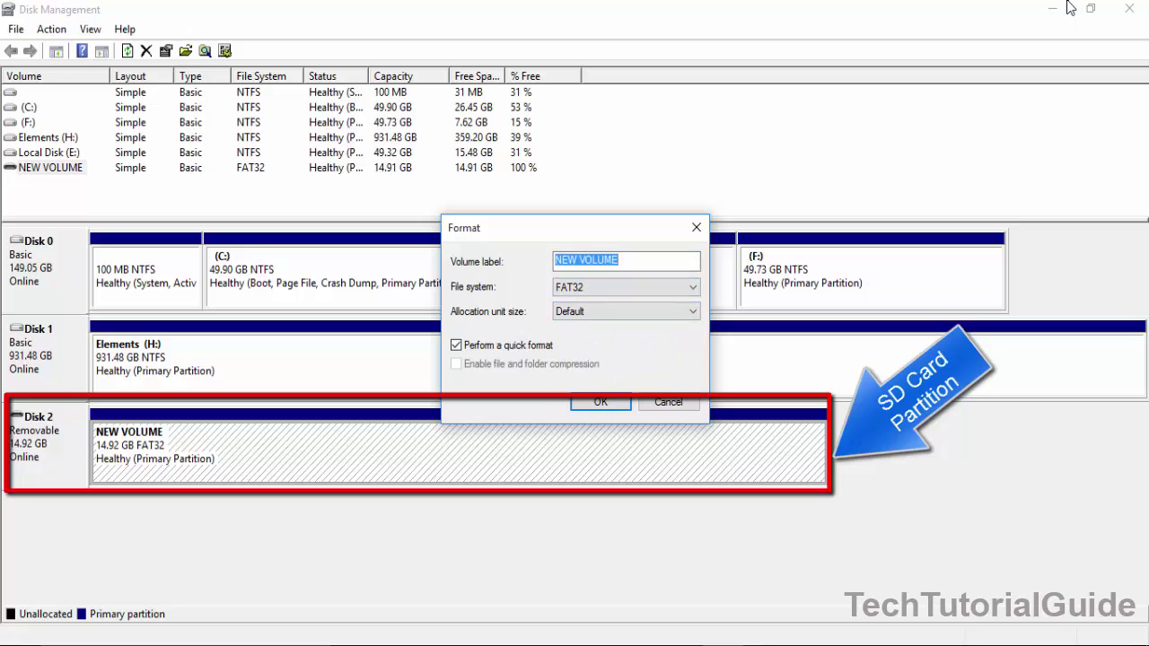
Step: Quick-format NEW VOLUME as FAT32, then view This PC, still showing four drives
{"action": "key", "text": "Tab"}
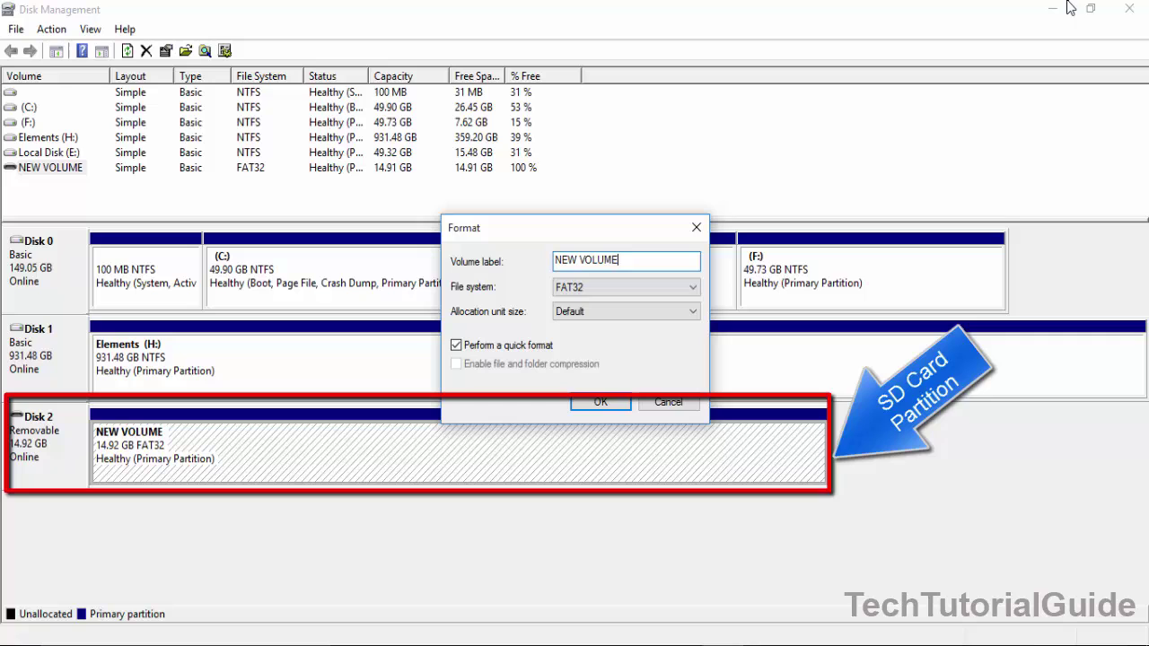
{"action": "key", "text": "alt+Down"}
{"action": "key", "text": "Down"}
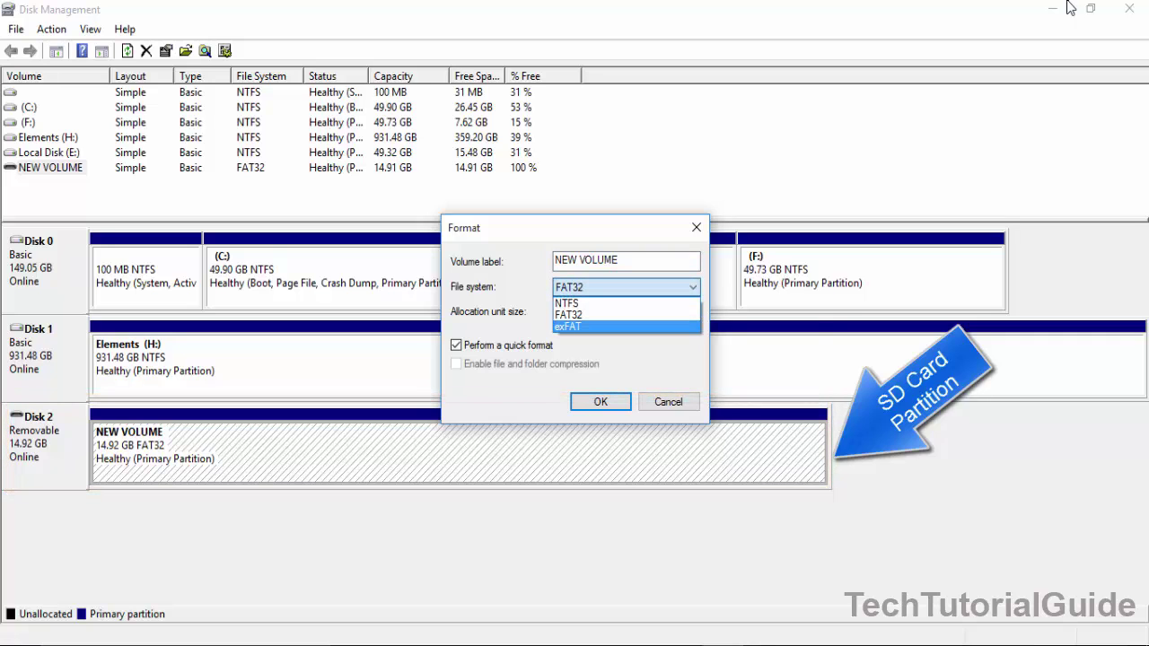
{"action": "key", "text": "Up"}
{"action": "key", "text": "Return"}
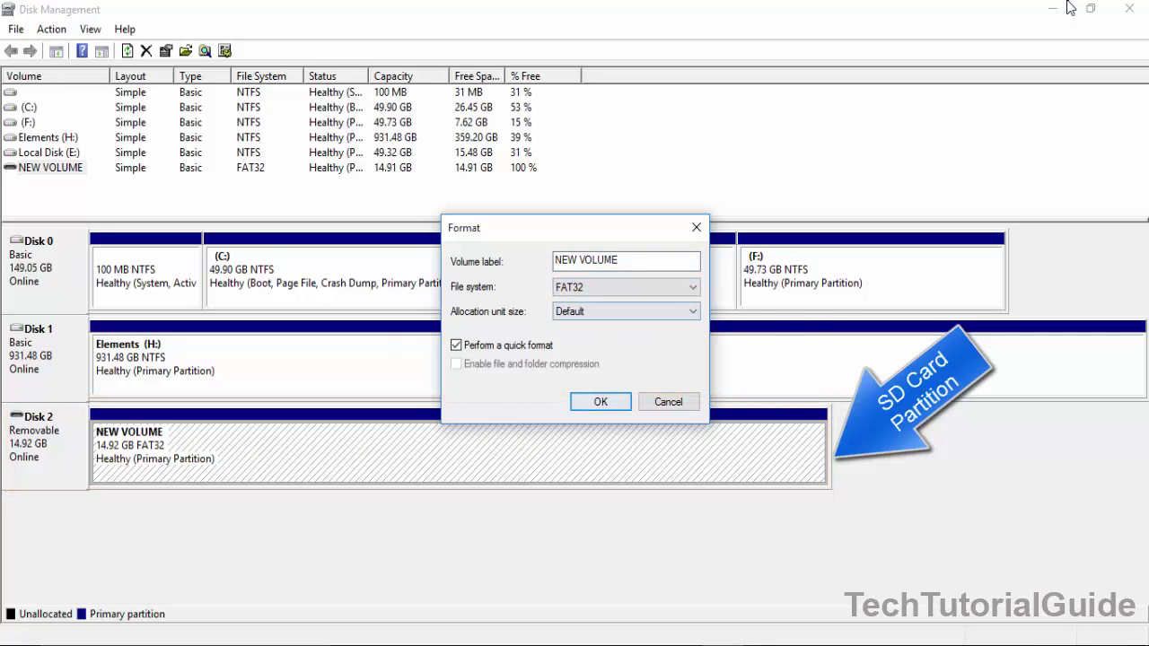
{"action": "key", "text": "Return"}
{"action": "key", "text": "Return"}
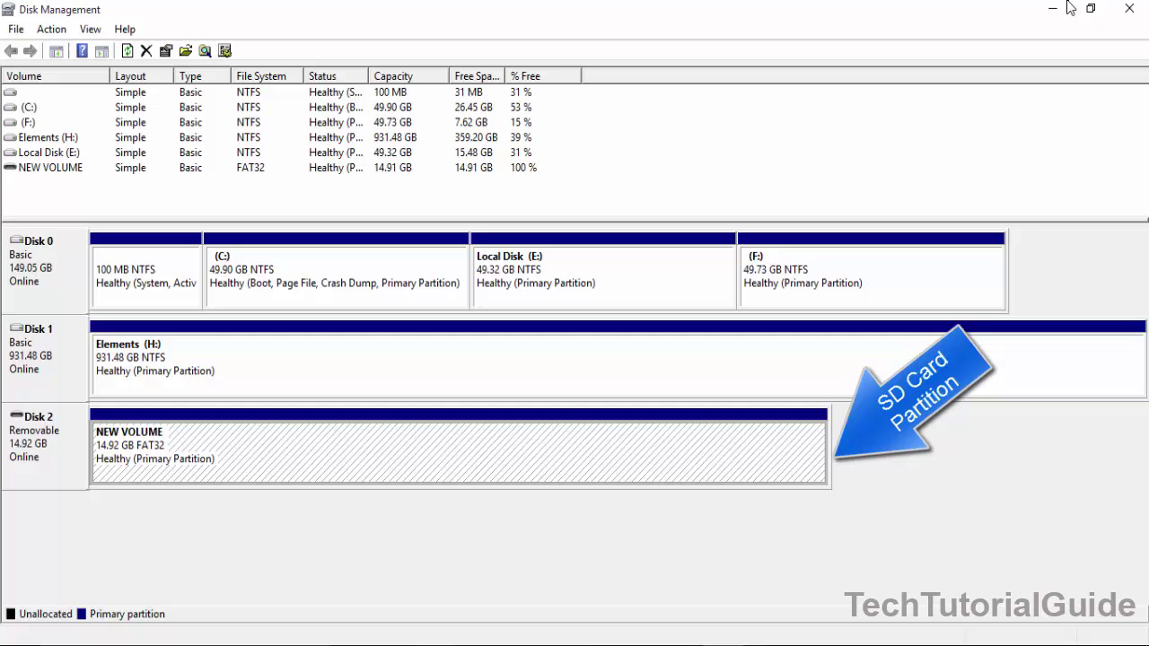
{"action": "left_click", "coordinate": [498, 610]}
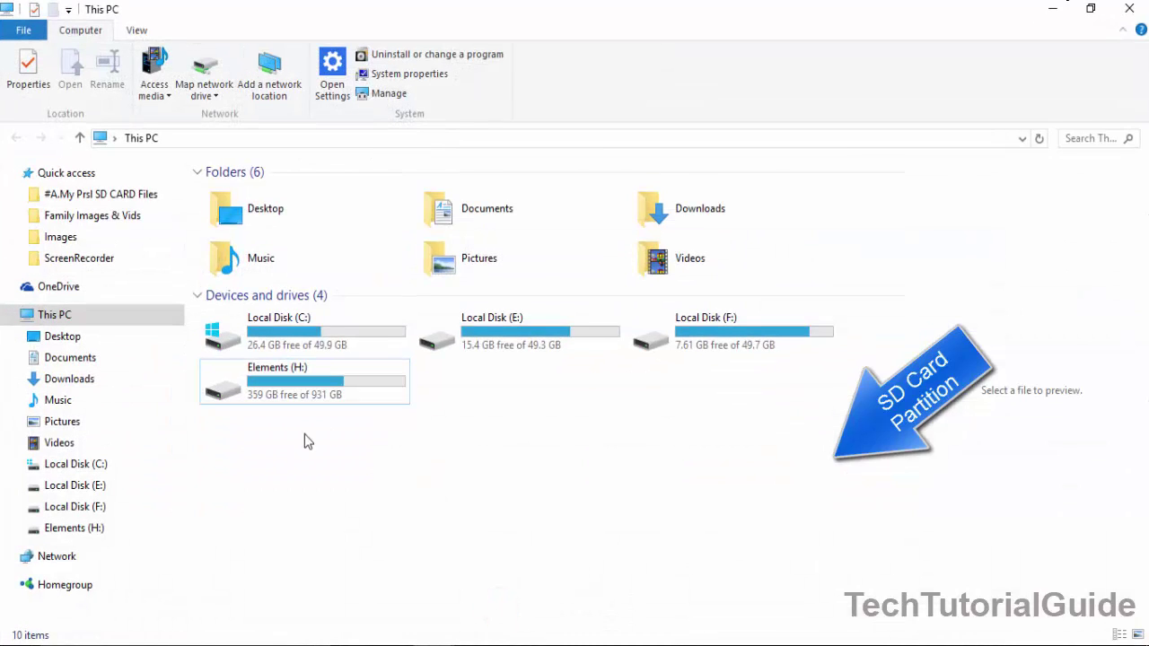
Step: Back in Disk Management, start adding a drive letter to NEW VOLUME
{"action": "left_click", "coordinate": [1052, 8]}
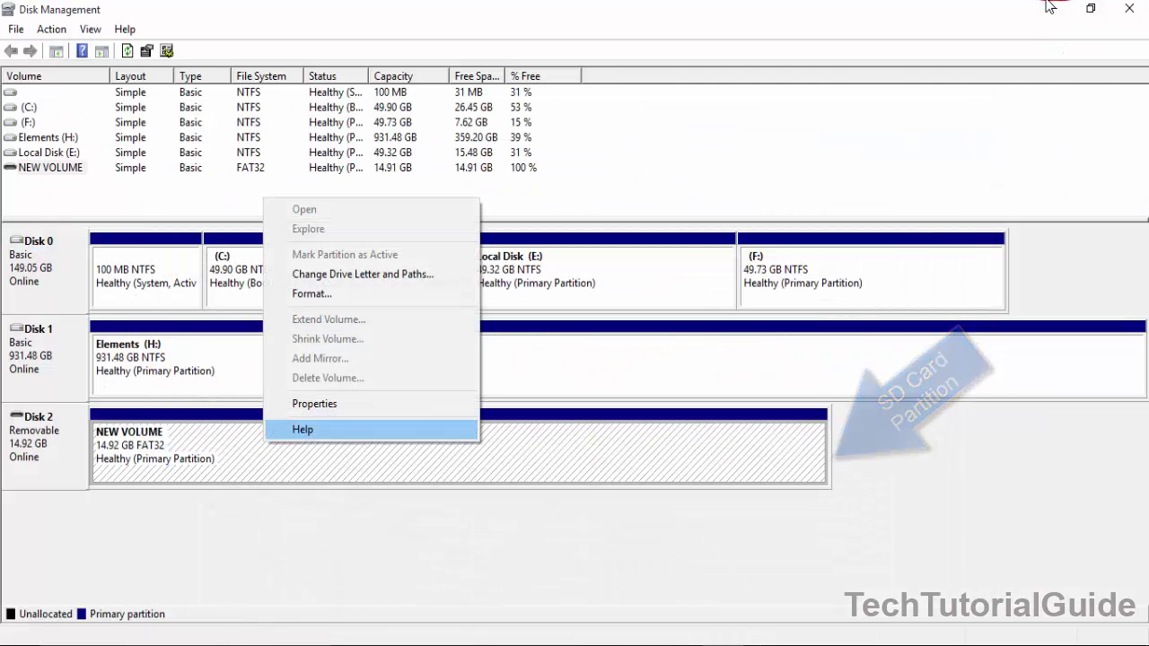
{"action": "key", "text": "Up"}
{"action": "key", "text": "Up"}
{"action": "key", "text": "Up"}
{"action": "key", "text": "Return"}
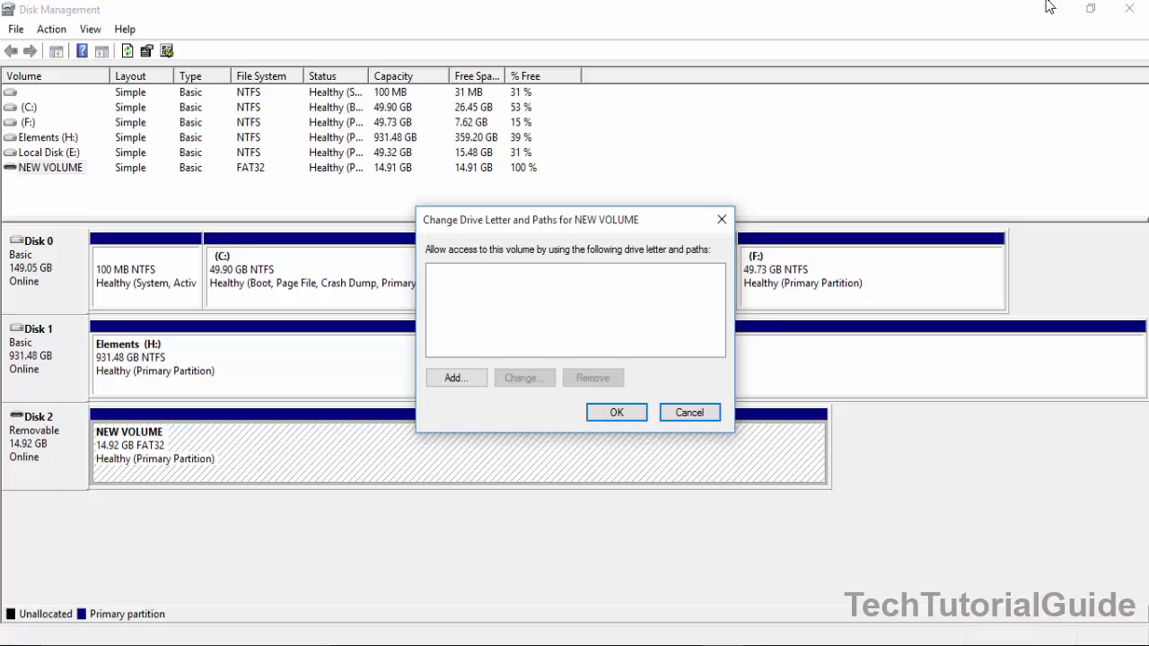
{"action": "key", "text": "Tab"}
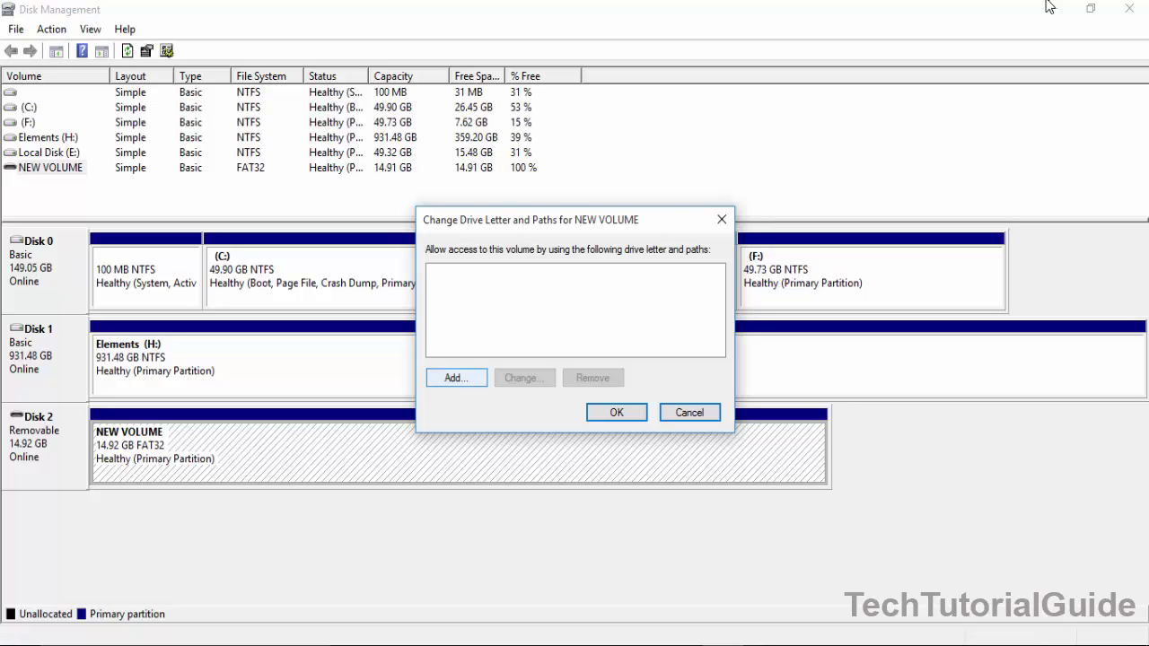
{"action": "key", "text": "space"}
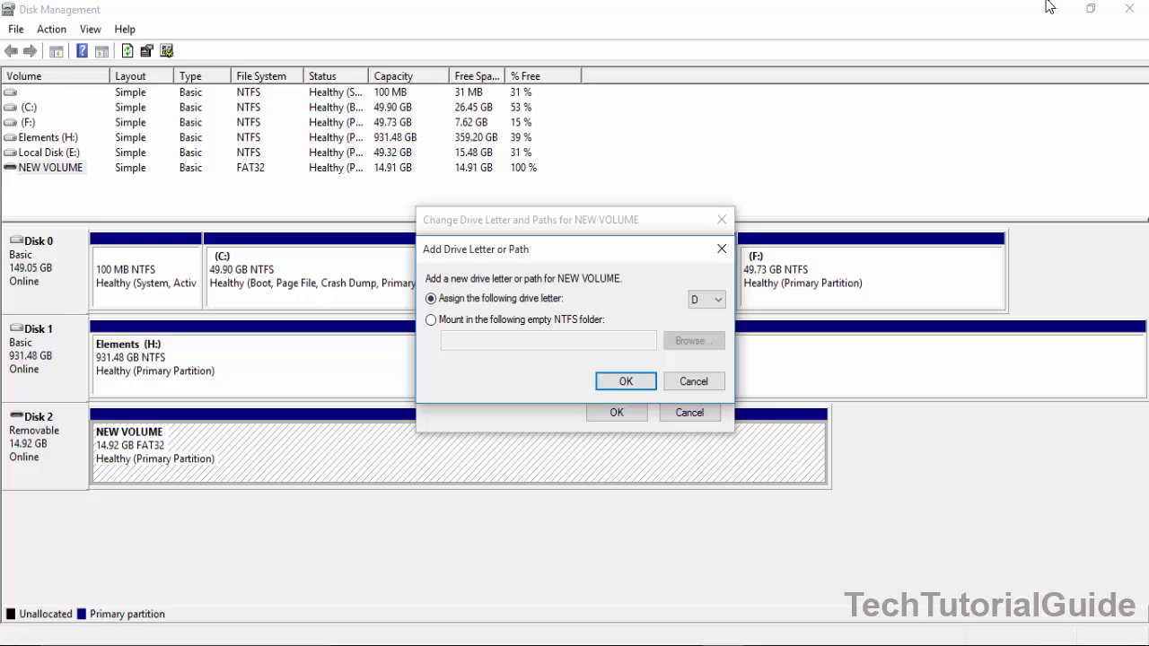
Step: Pick drive letter I from the list and confirm it for NEW VOLUME
{"action": "key", "text": "Tab"}
{"action": "key", "text": "alt+Down"}
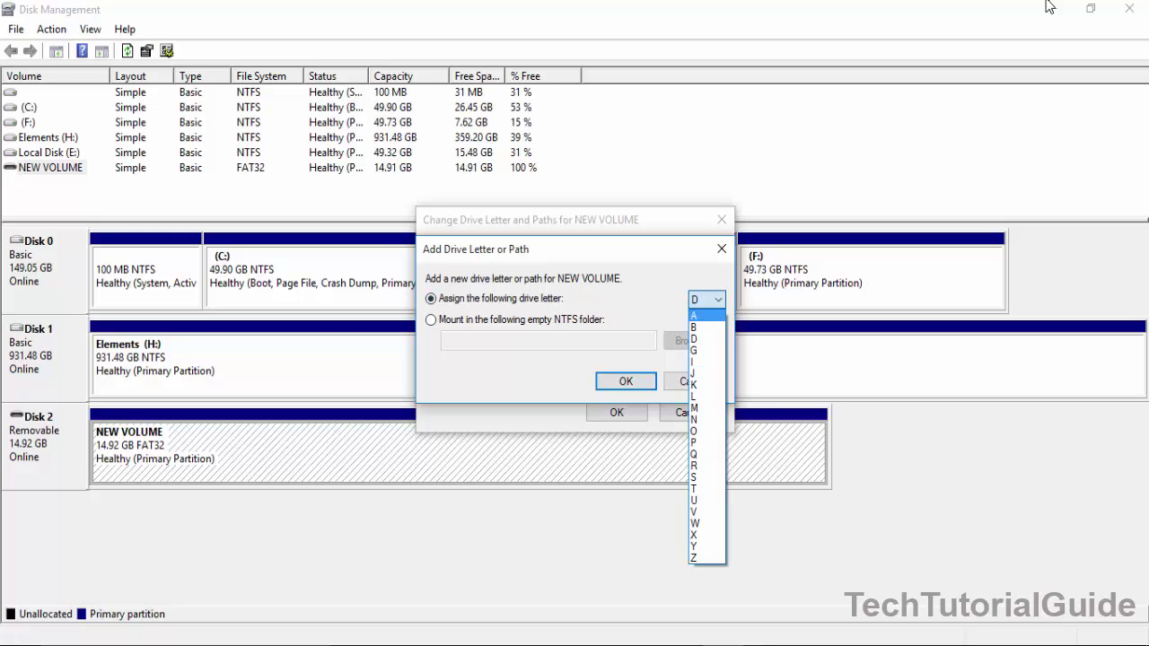
{"action": "key", "text": "Down"}
{"action": "key", "text": "Down"}
{"action": "key", "text": "Down"}
{"action": "key", "text": "Down"}
{"action": "key", "text": "Up"}
{"action": "key", "text": "Up"}
{"action": "key", "text": "Return"}
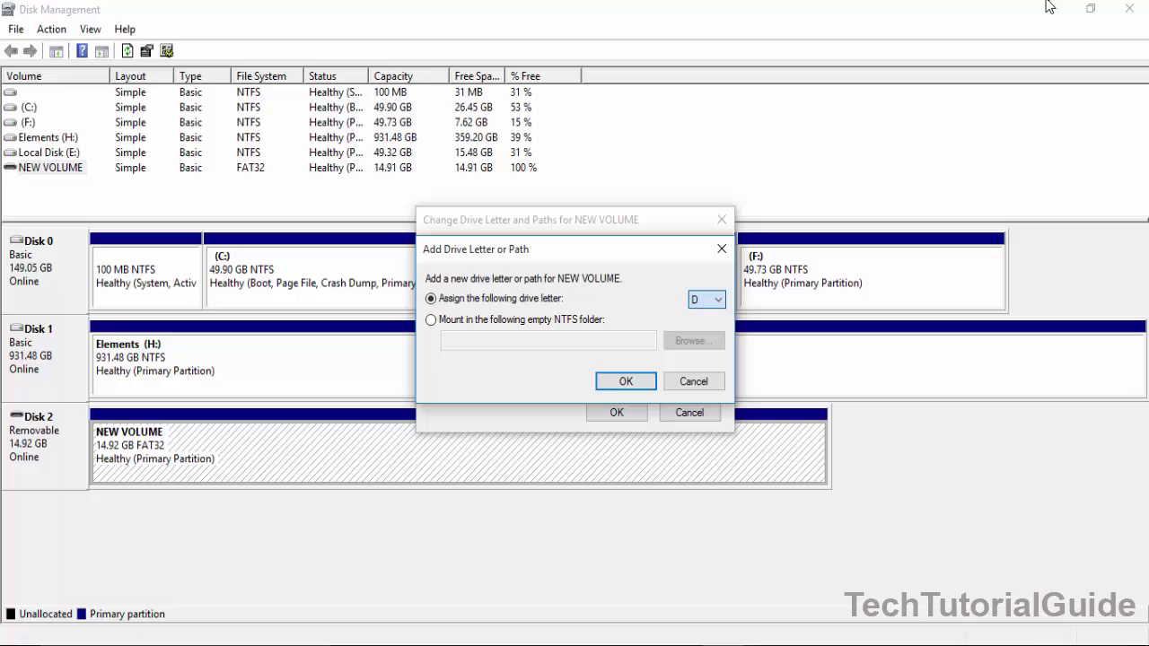
{"action": "key", "text": "Tab"}
{"action": "key", "text": "shift+Tab"}
{"action": "key", "text": "alt+Down"}
{"action": "key", "text": "Down"}
{"action": "key", "text": "Down"}
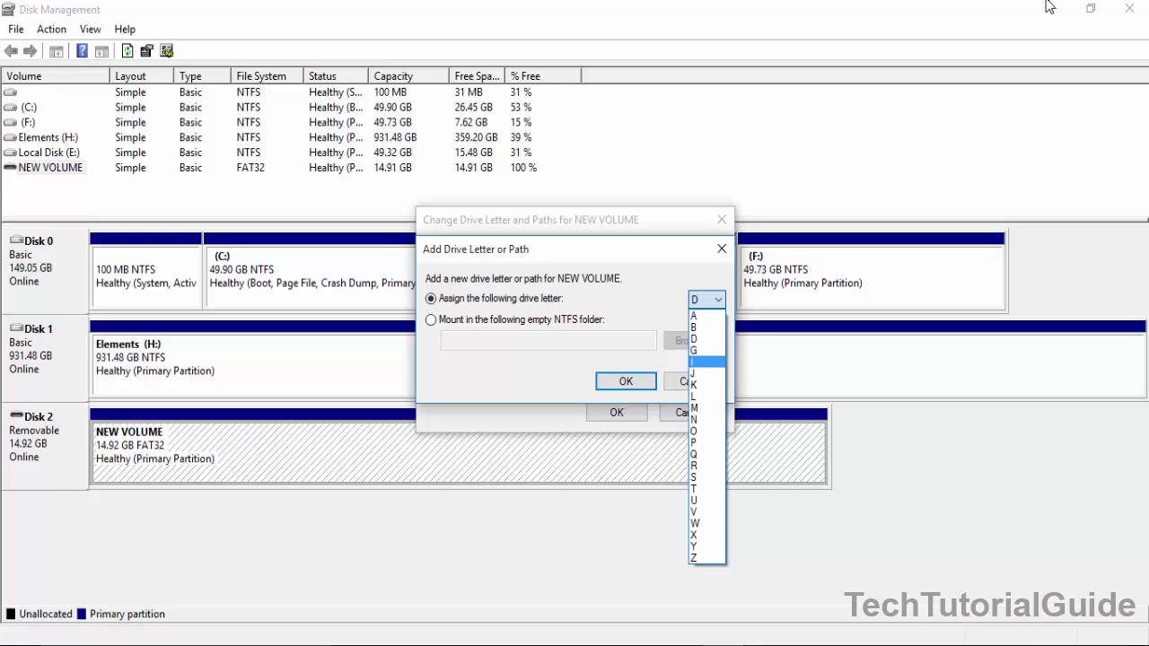
{"action": "key", "text": "Return"}
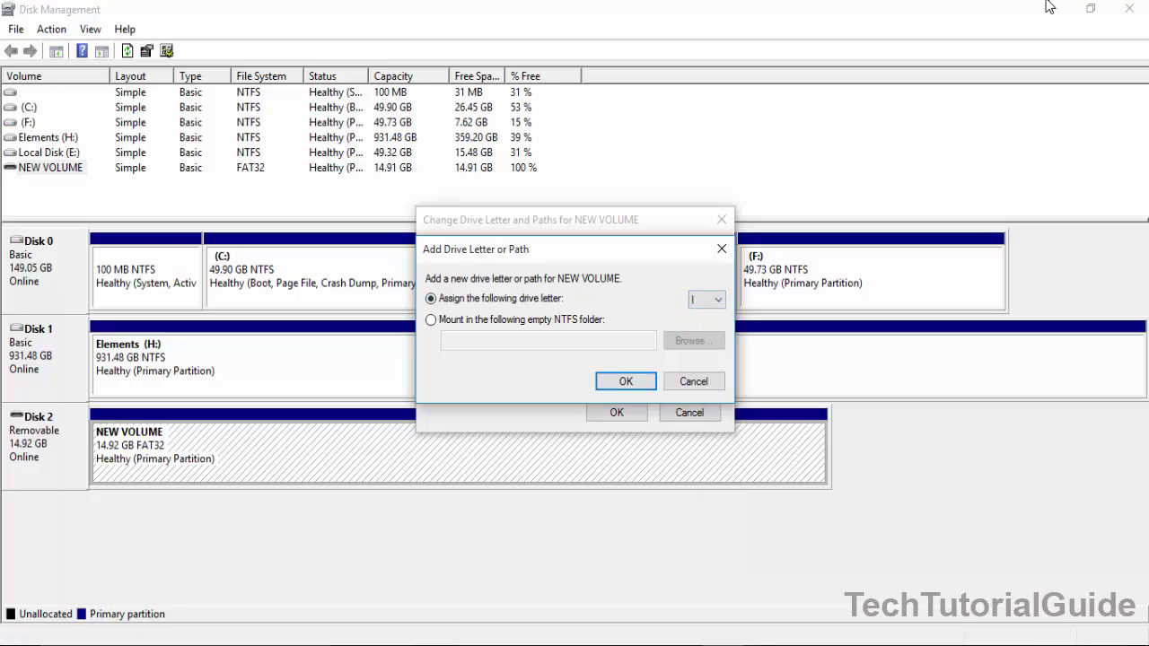
{"action": "key", "text": "Return"}
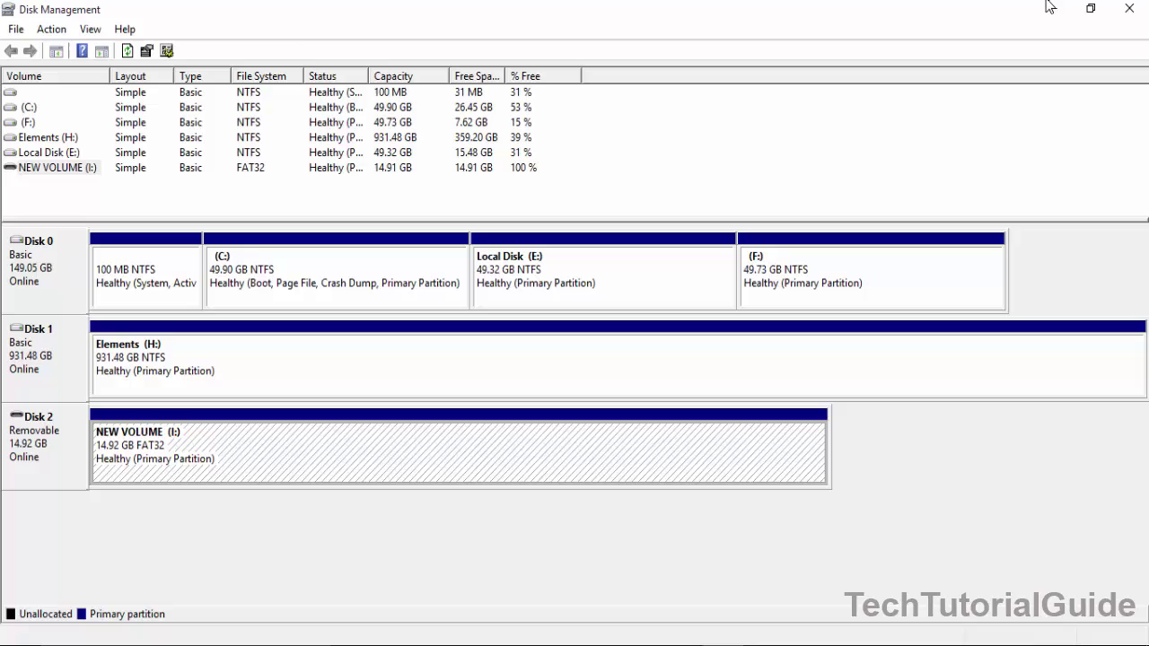
Step: Confirm This PC lists NEW VOLUME (I:) with 14.9 GB free, then close it
{"action": "left_click", "coordinate": [500, 608]}
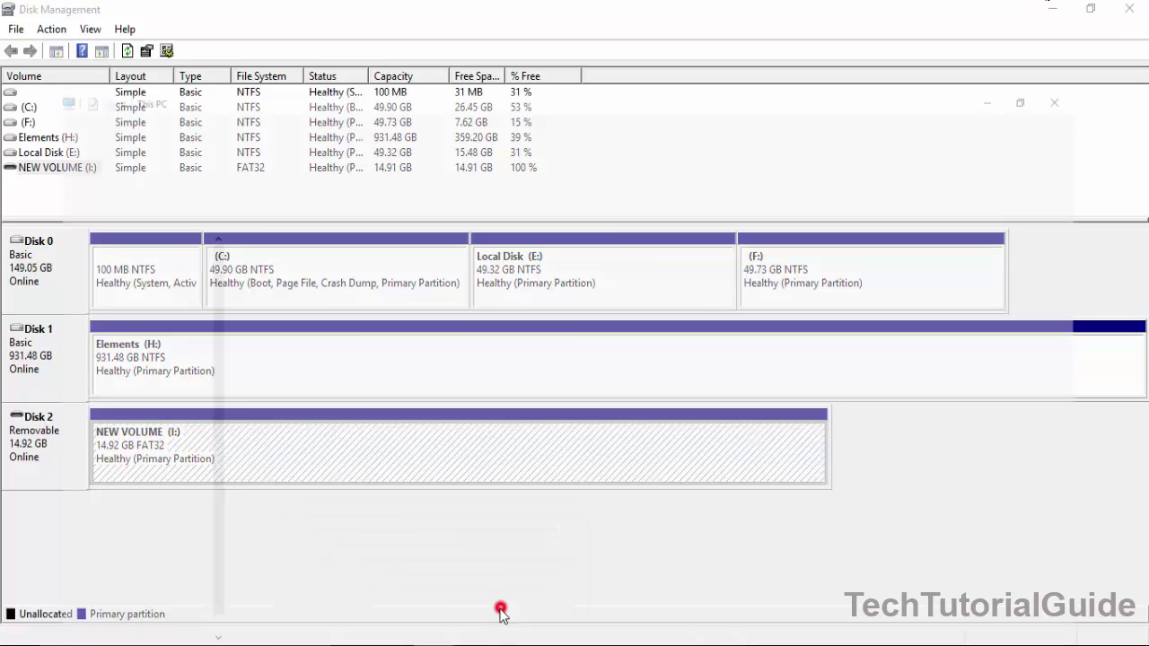
{"action": "left_click", "coordinate": [513, 411]}
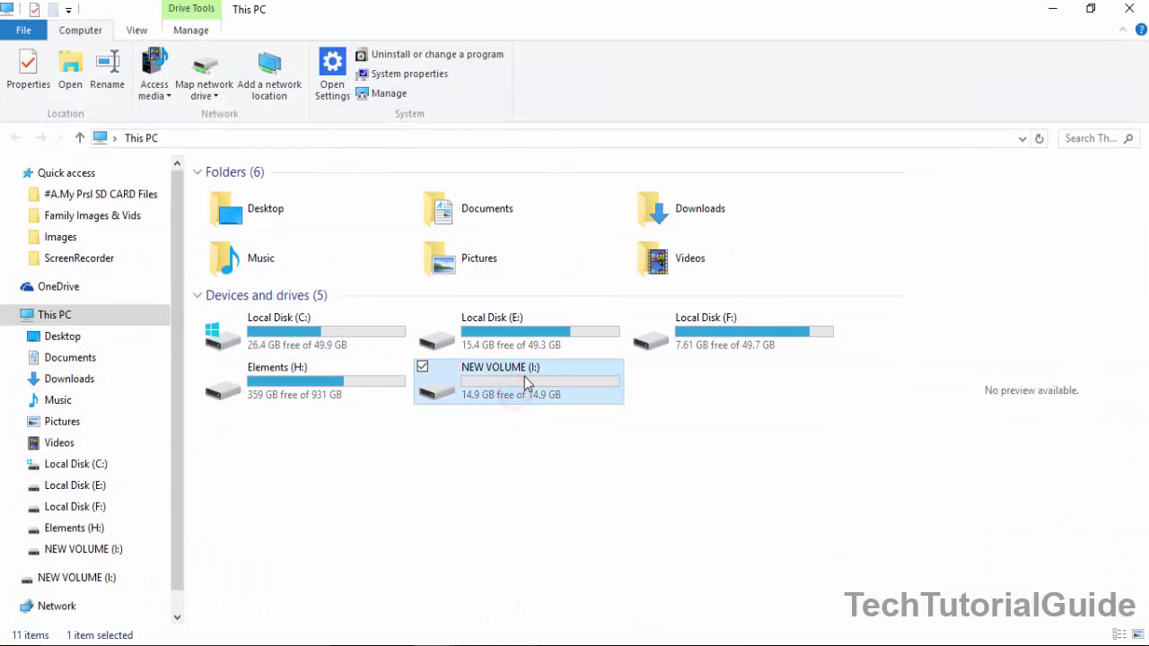
{"action": "left_click", "coordinate": [554, 455]}
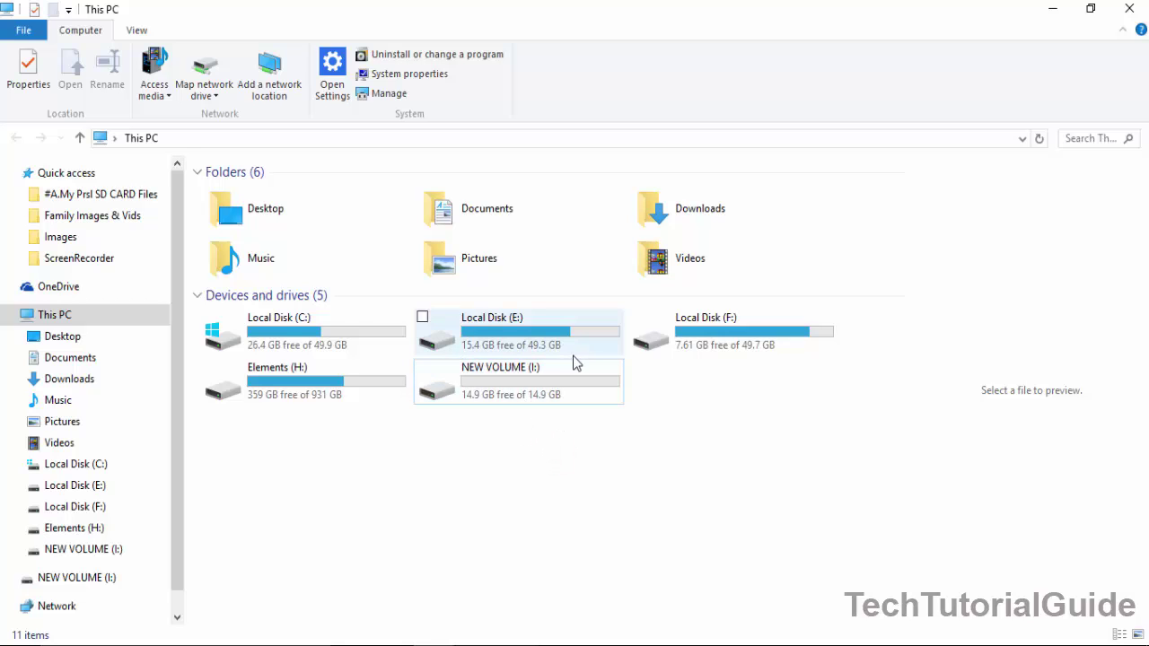
{"action": "left_click", "coordinate": [1127, 10]}
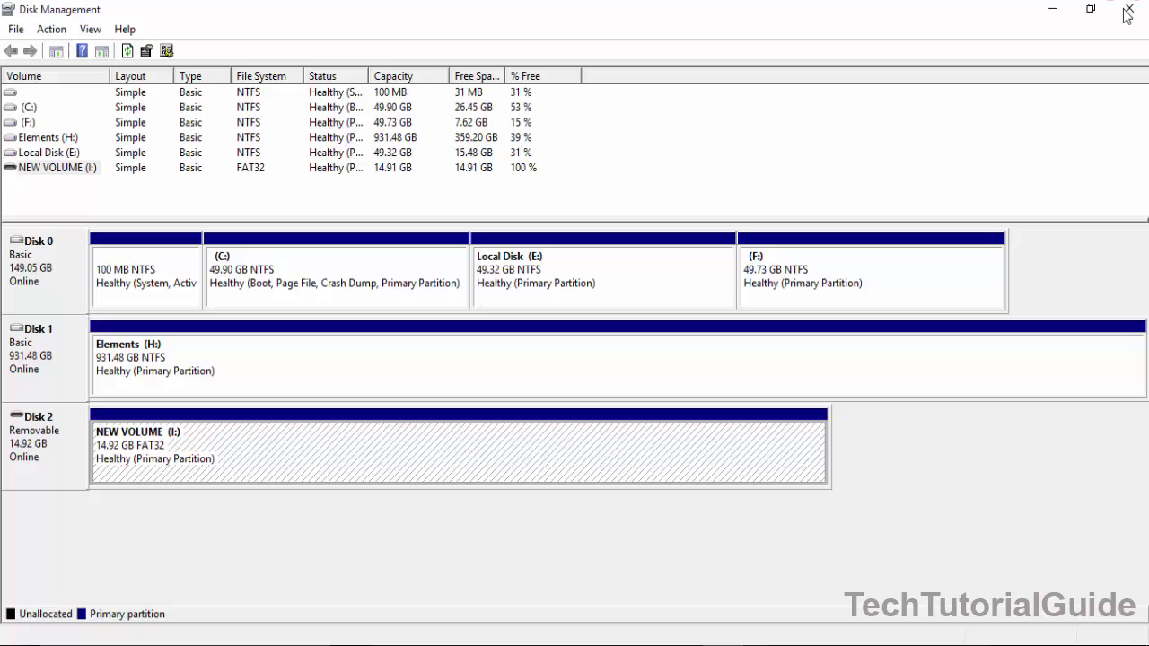
Step: Close Disk Management and refresh the desktop four times from its right-click menu
{"action": "left_click", "coordinate": [1127, 10]}
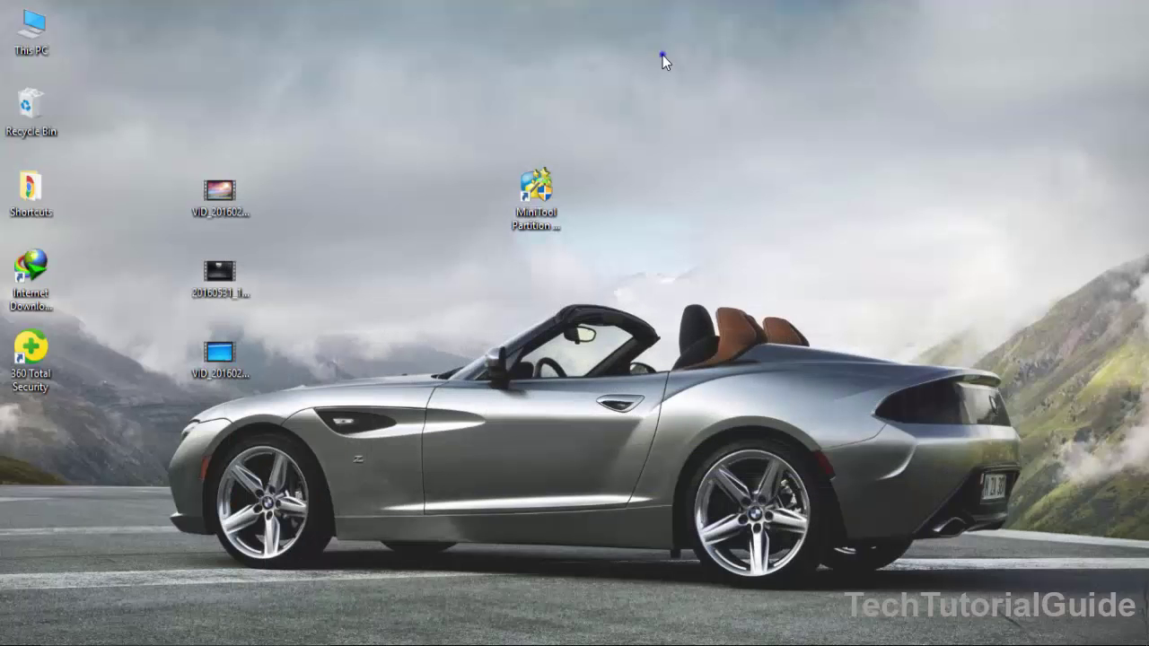
{"action": "right_click", "coordinate": [662, 55]}
{"action": "left_click", "coordinate": [708, 108]}
{"action": "right_click", "coordinate": [715, 107]}
{"action": "left_click", "coordinate": [741, 159]}
{"action": "right_click", "coordinate": [751, 152]}
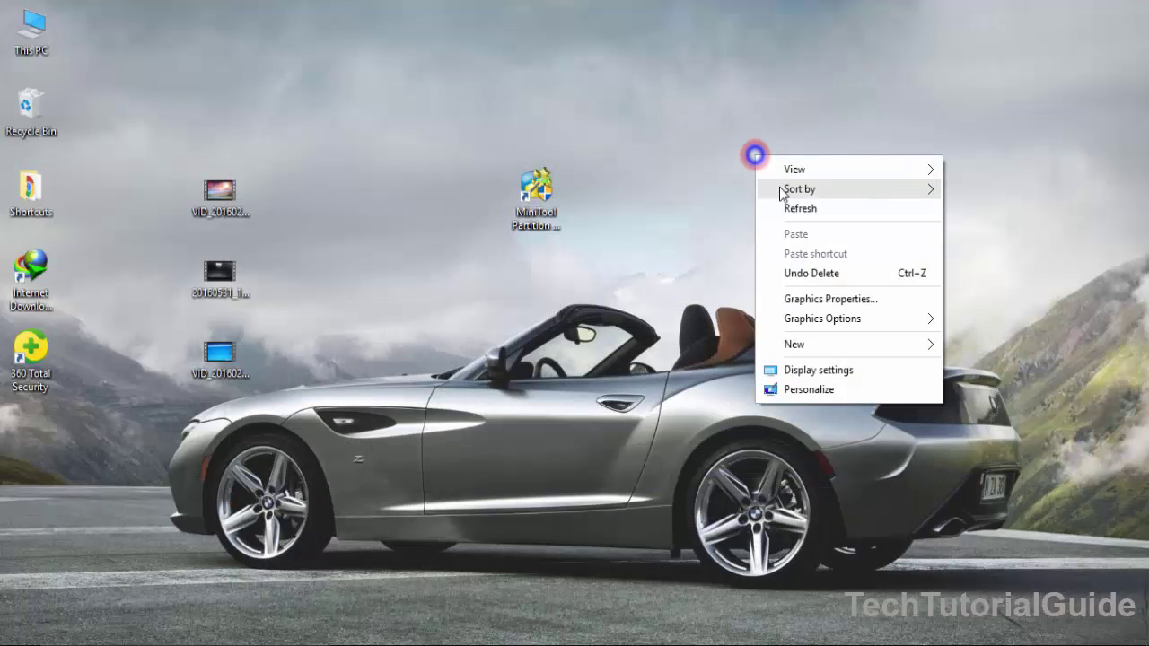
{"action": "left_click", "coordinate": [788, 208]}
{"action": "right_click", "coordinate": [788, 208]}
{"action": "left_click", "coordinate": [827, 257]}
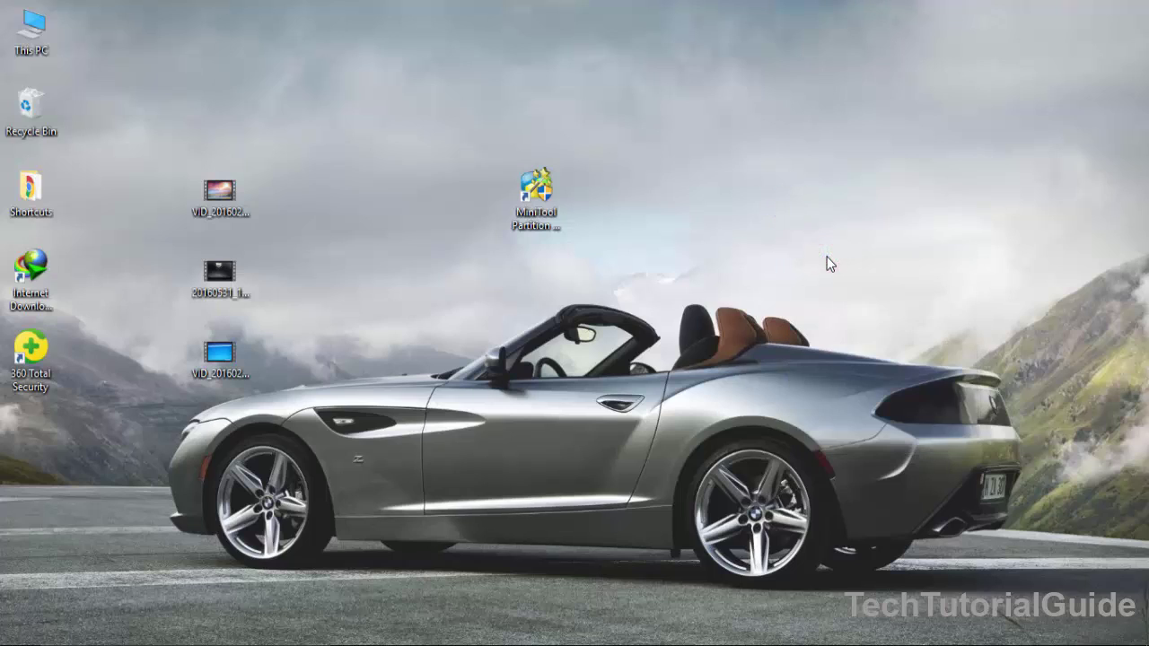